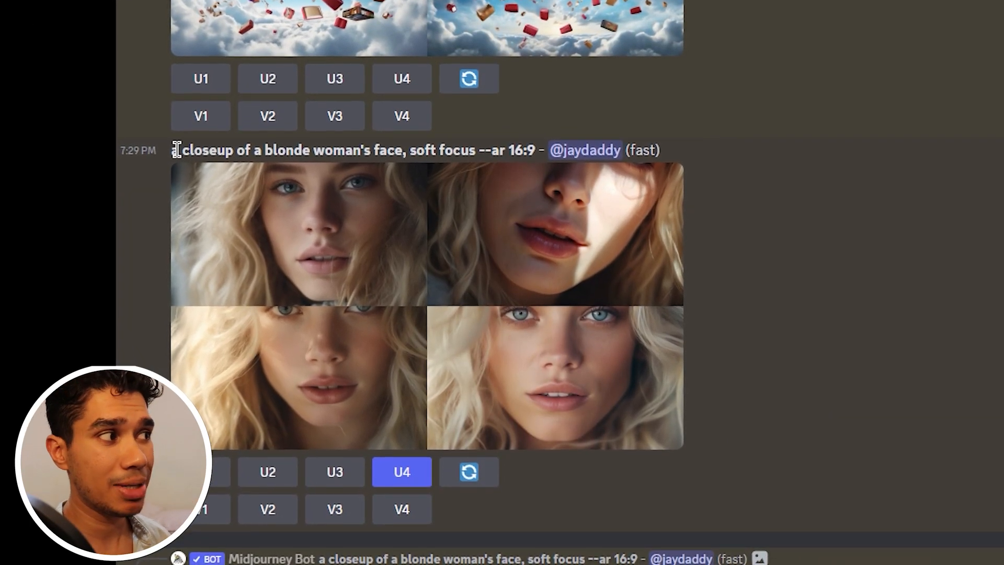
Review the image grid's prompt "a closeup of a blonde woman's face, soft focus --ar 16:9", particularly its subject and soft focus wording
left_click_drag(173, 147, 534, 137)
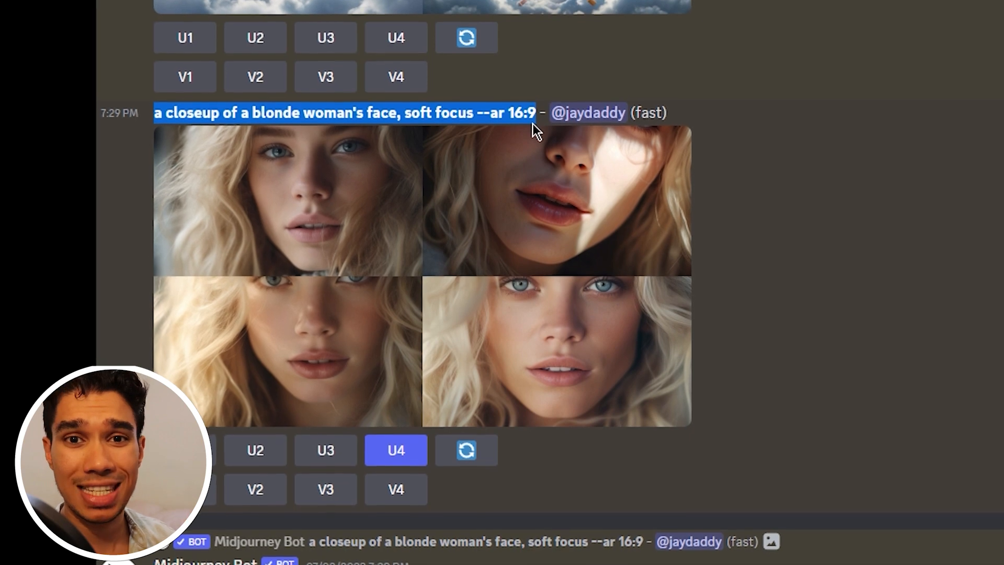
left_click(382, 108)
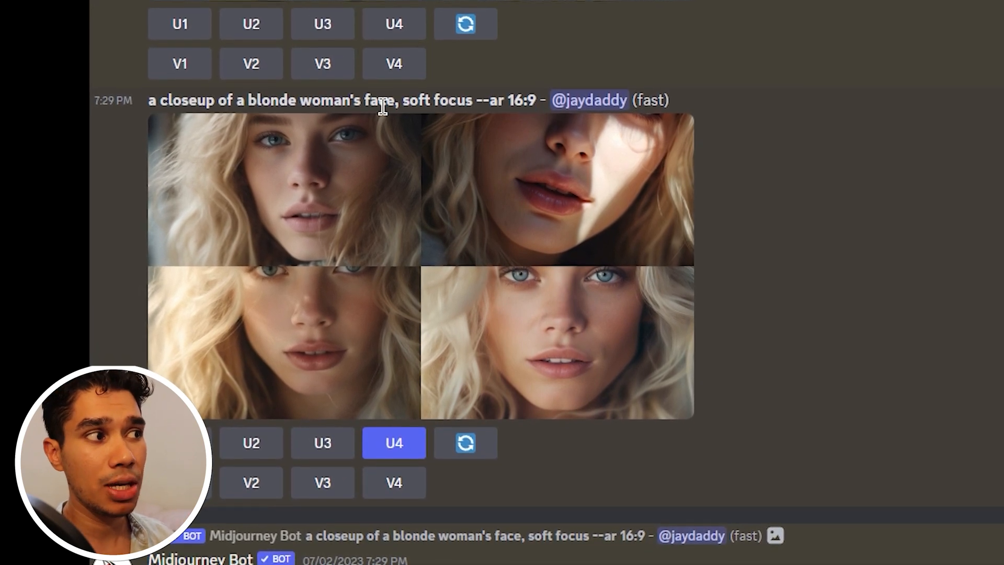
left_click_drag(407, 108, 471, 108)
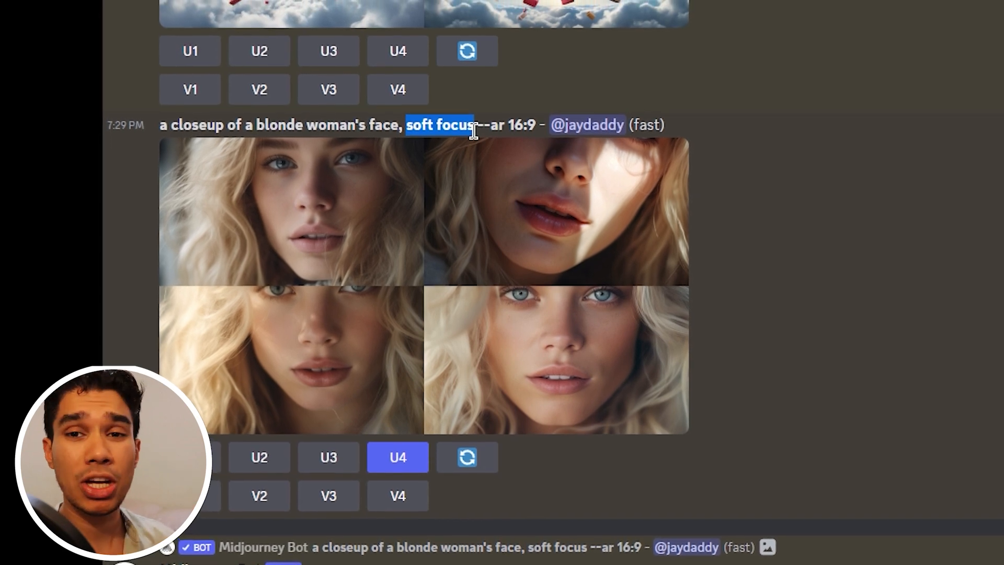
double_click(199, 129)
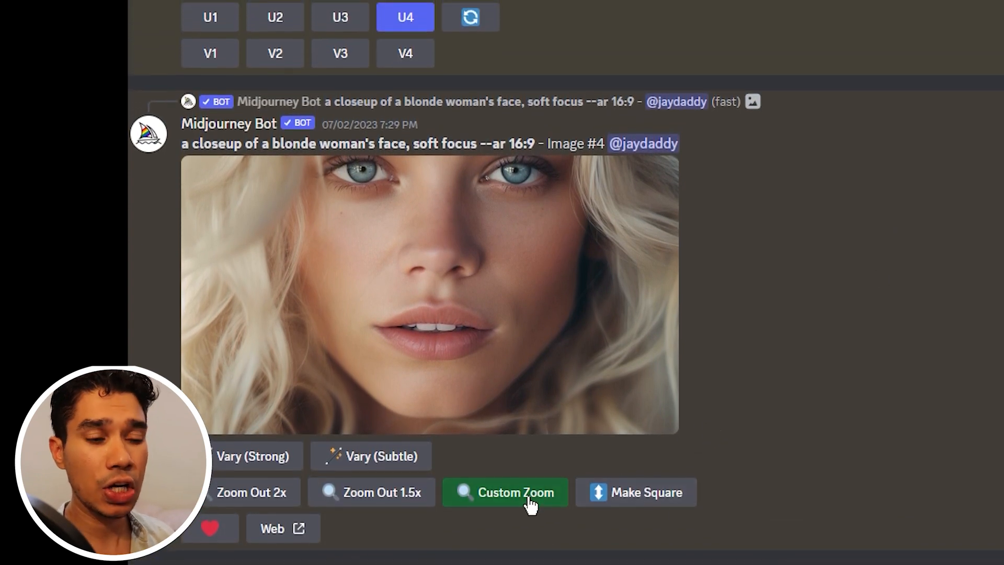
Start a custom zoom on the upscaled closeup and cut its prompt description down to "a blonde woman"
left_click(530, 509)
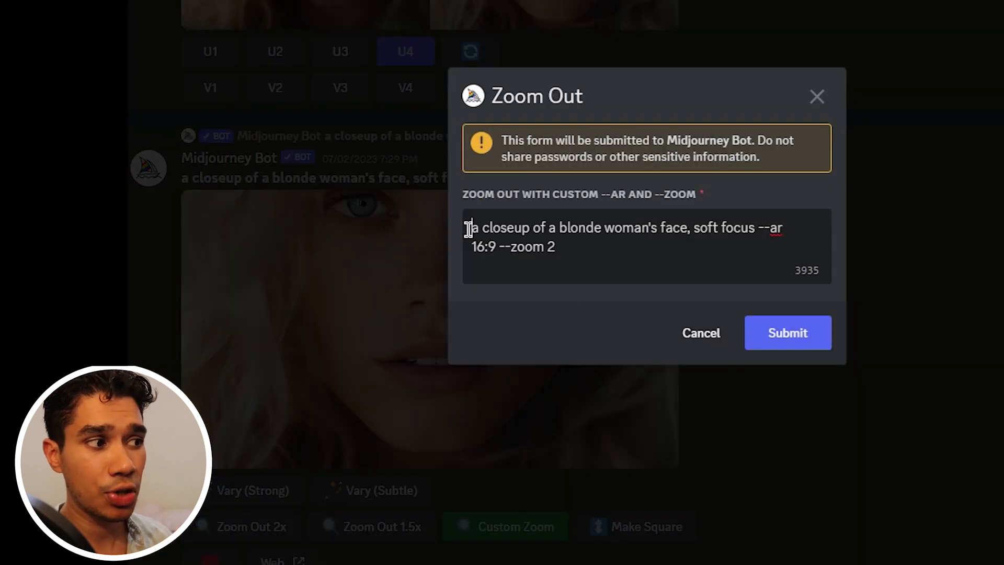
left_click_drag(469, 229, 561, 235)
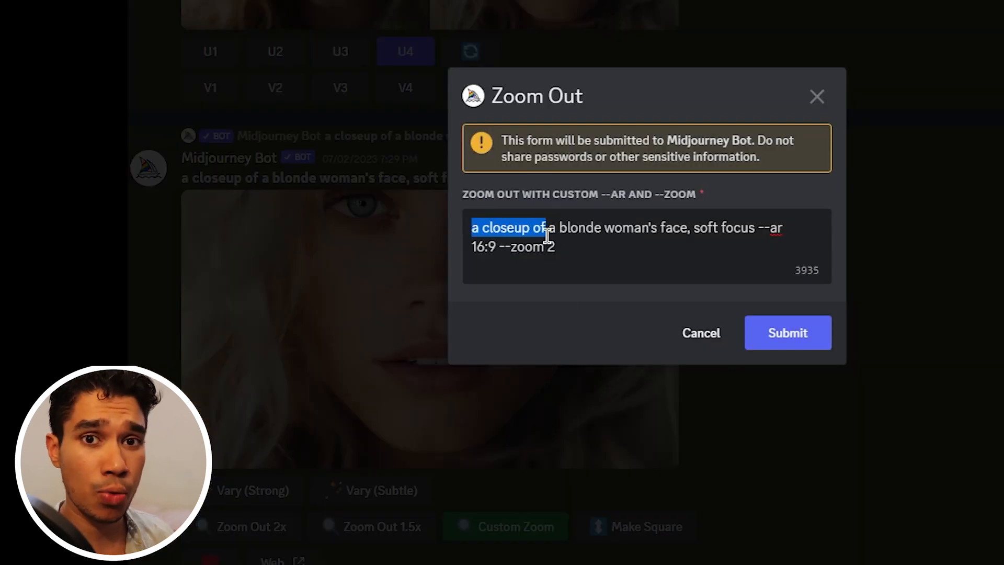
key("BackSpace")
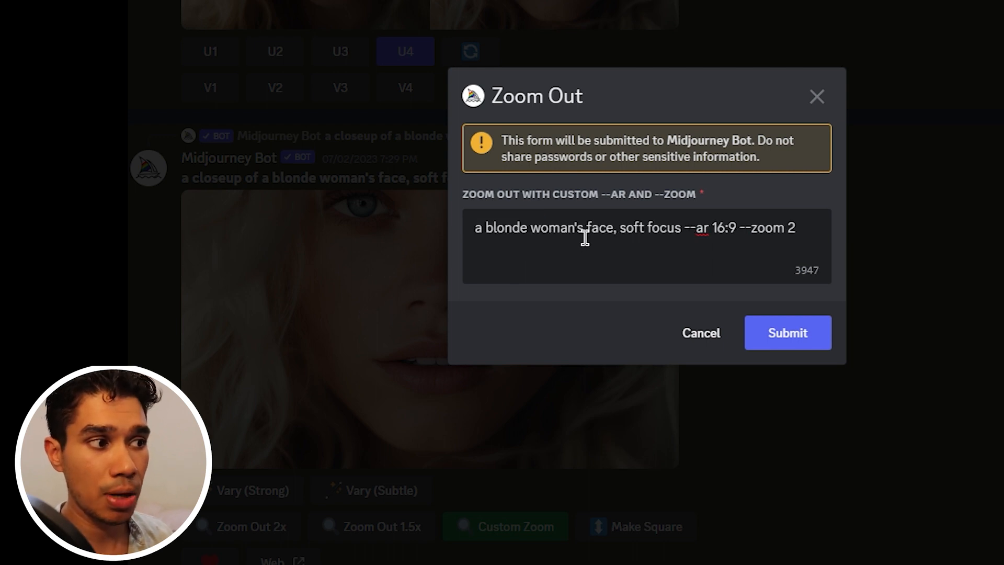
left_click_drag(577, 233, 680, 232)
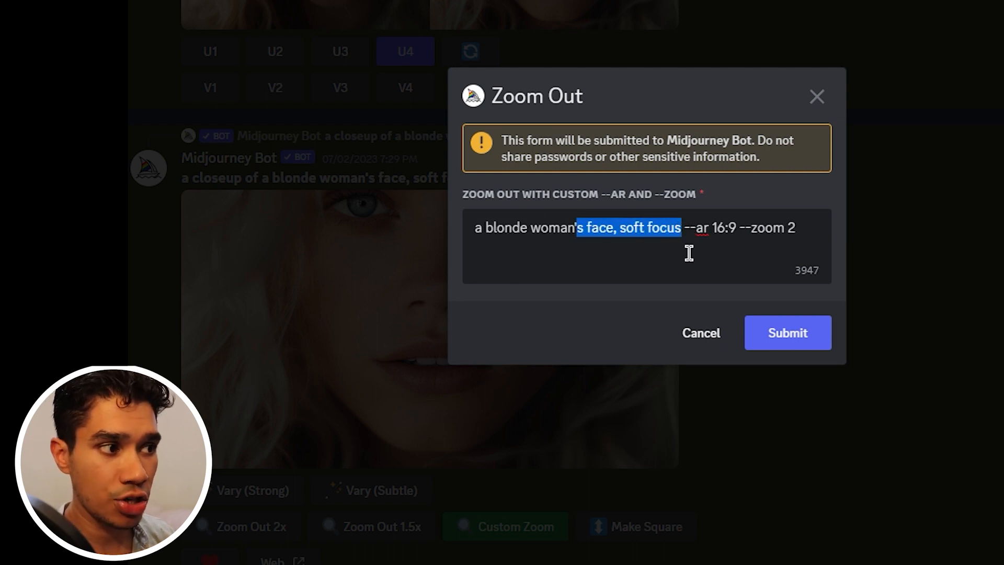
key("BackSpace")
key("BackSpace")
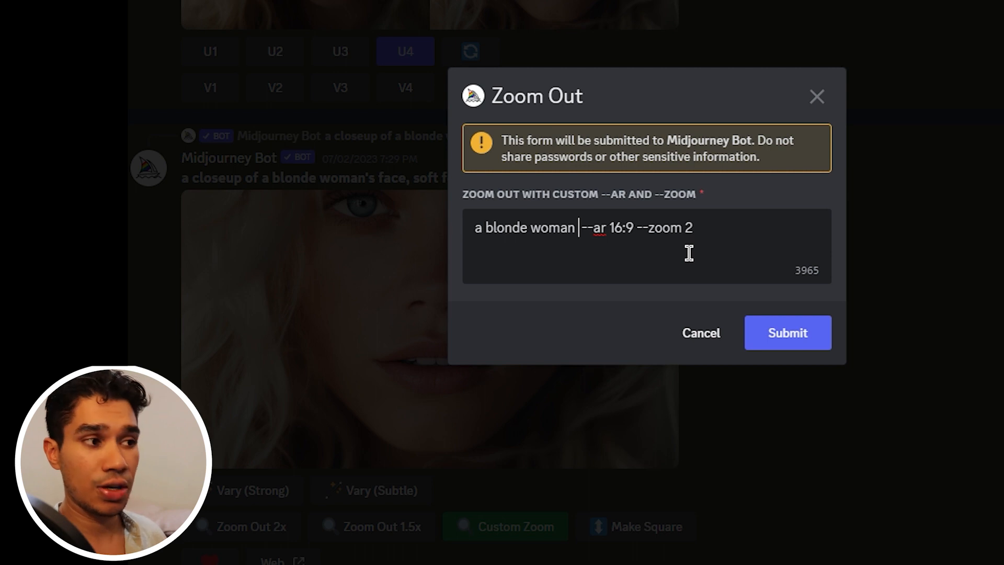
Complete the zoom-out prompt as "a blonde woman sitting at the beach --ar 16:9 --zoom 2" and submit it
type("si")
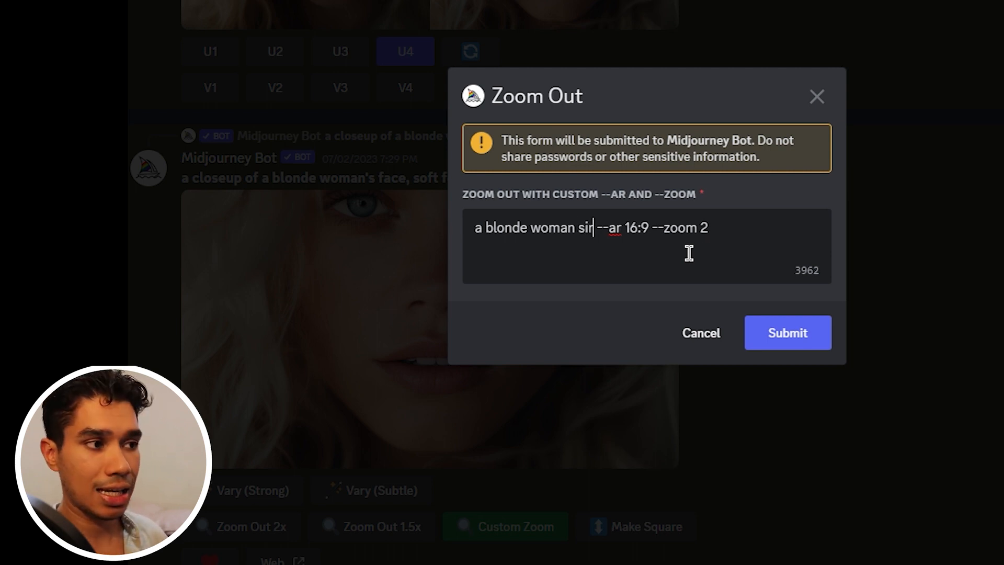
type("t")
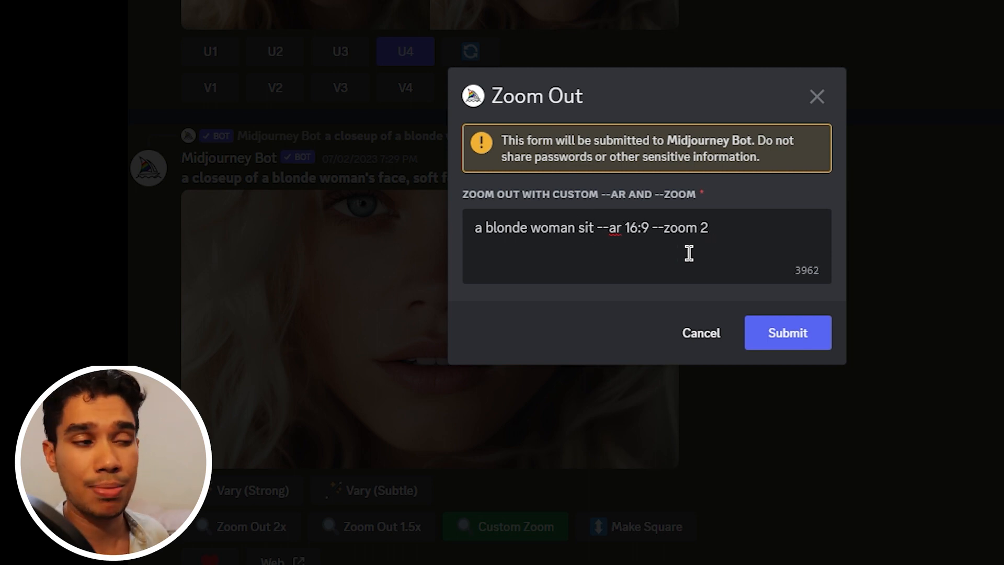
type("ting at the br")
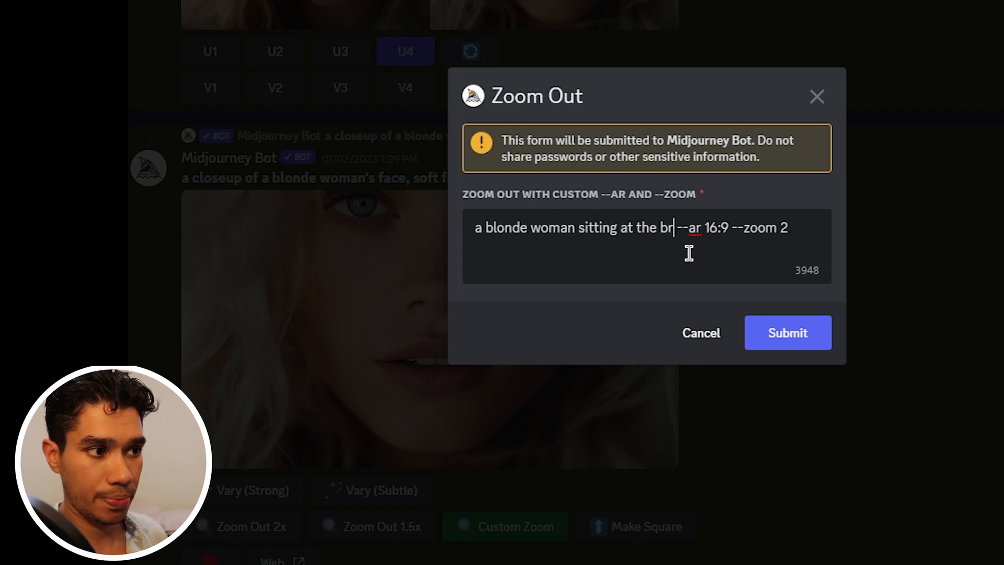
type("ead")
key("BackSpace")
key("BackSpace")
key("BackSpace")
key("BackSpace")
type("each")
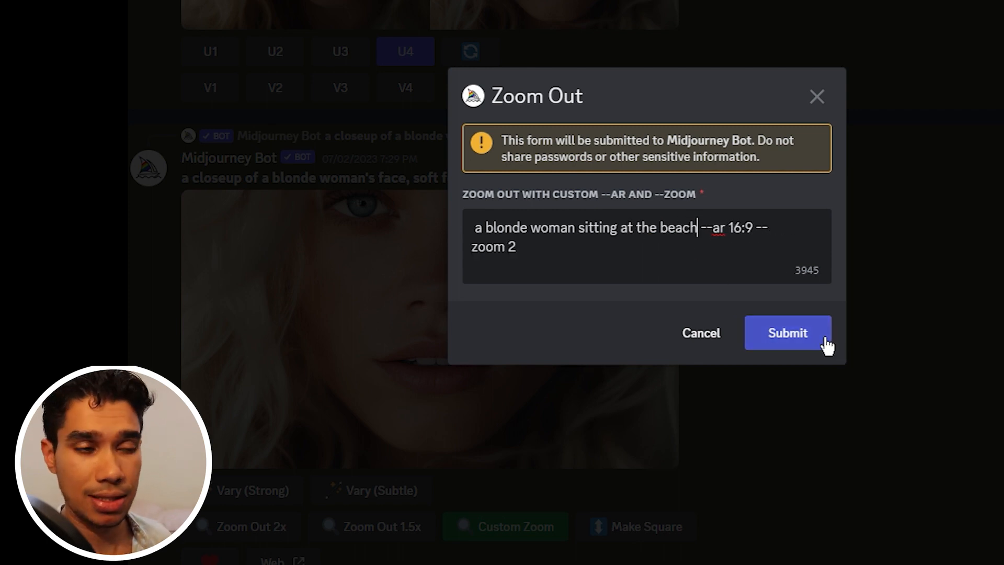
left_click(827, 345)
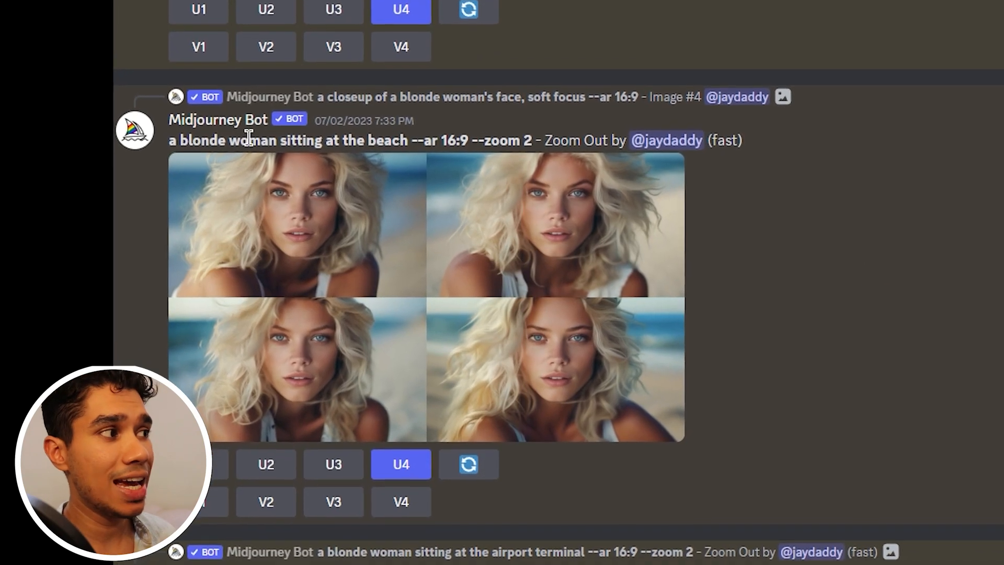
Compare the beach zoom-out prompts with the original closeup prompt and examine the image grids they produced
left_click_drag(182, 140, 334, 134)
left_click_drag(325, 95, 531, 126)
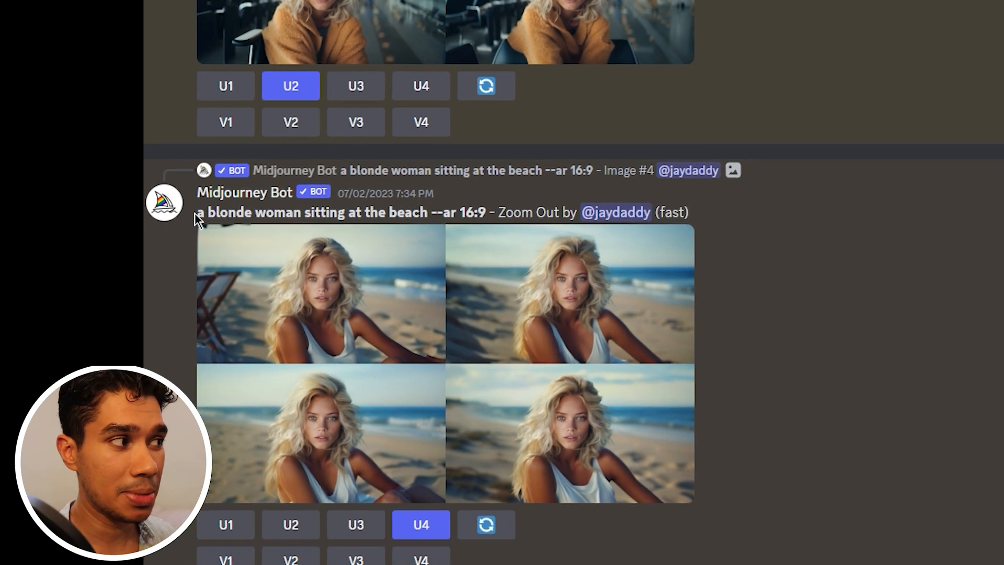
left_click_drag(198, 213, 487, 213)
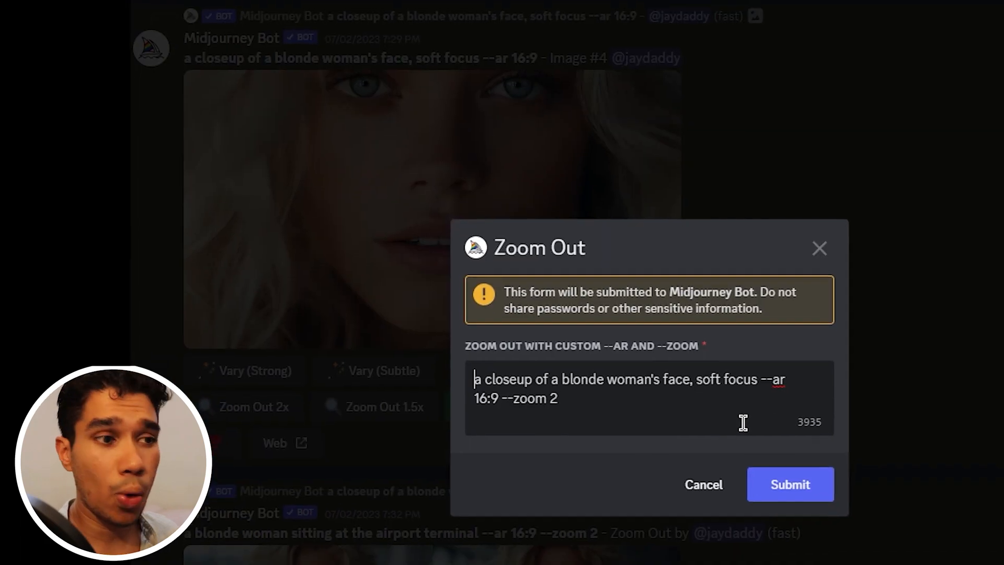
Rewrite the closeup's custom zoom prompt as "a blonde woman sitting at the airport terminal --ar 16:9 --zoom 2"
left_click_drag(564, 341, 468, 318)
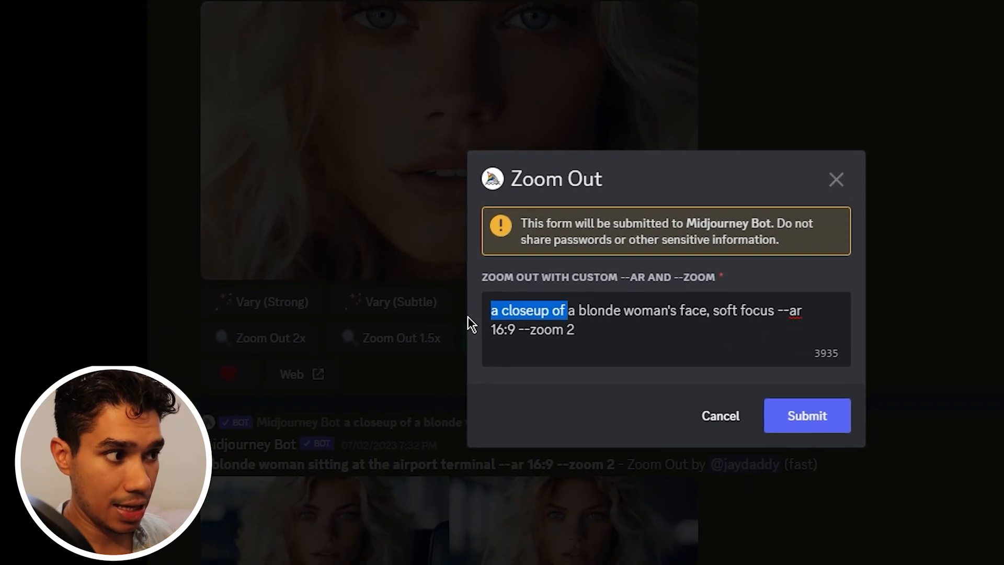
key("BackSpace")
left_click_drag(605, 283, 702, 276)
key("BackSpace")
type("sitting a")
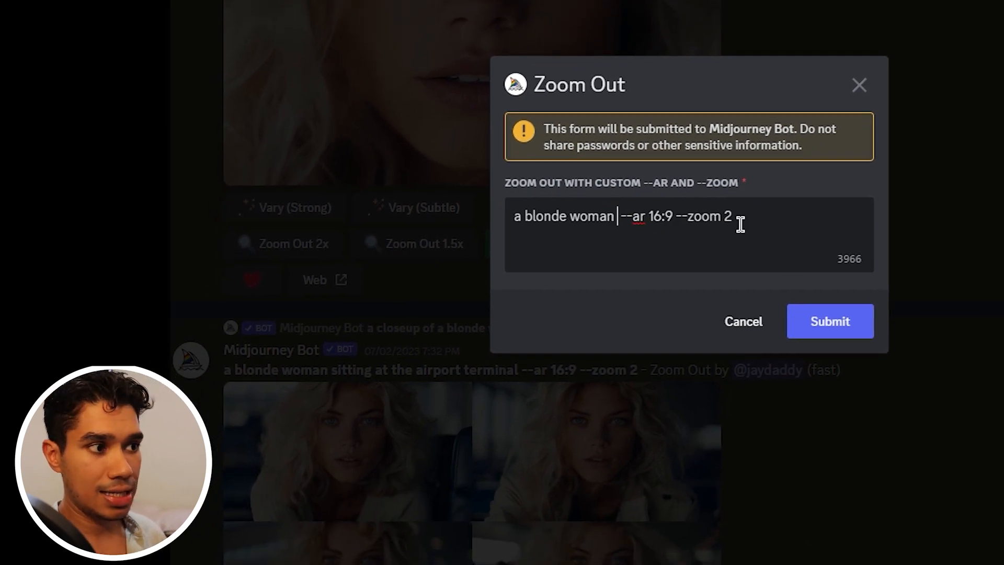
type("t the airport ")
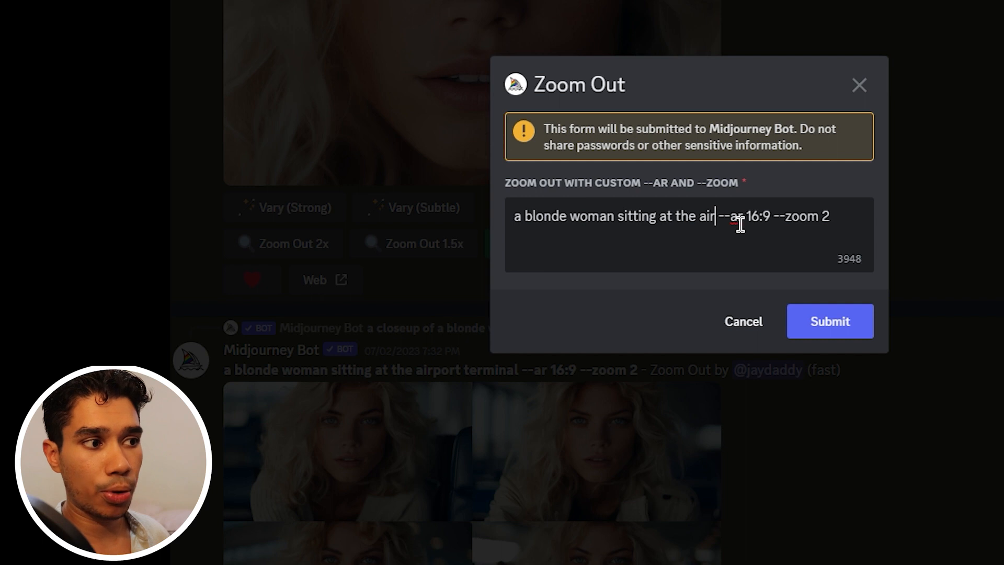
type("terminal")
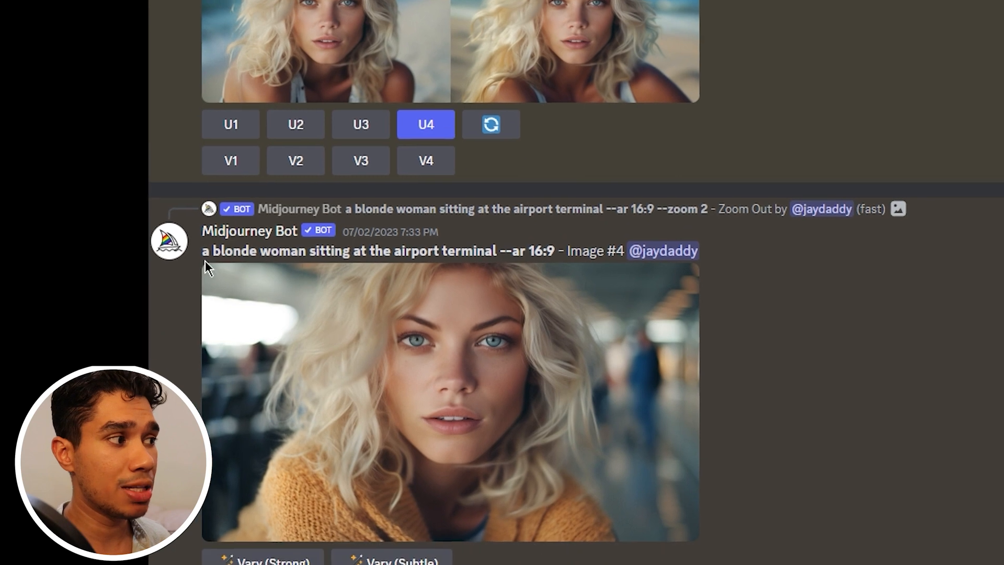
Review the prompt of the upscaled image showing the woman at the airport terminal
left_click_drag(205, 256, 485, 216)
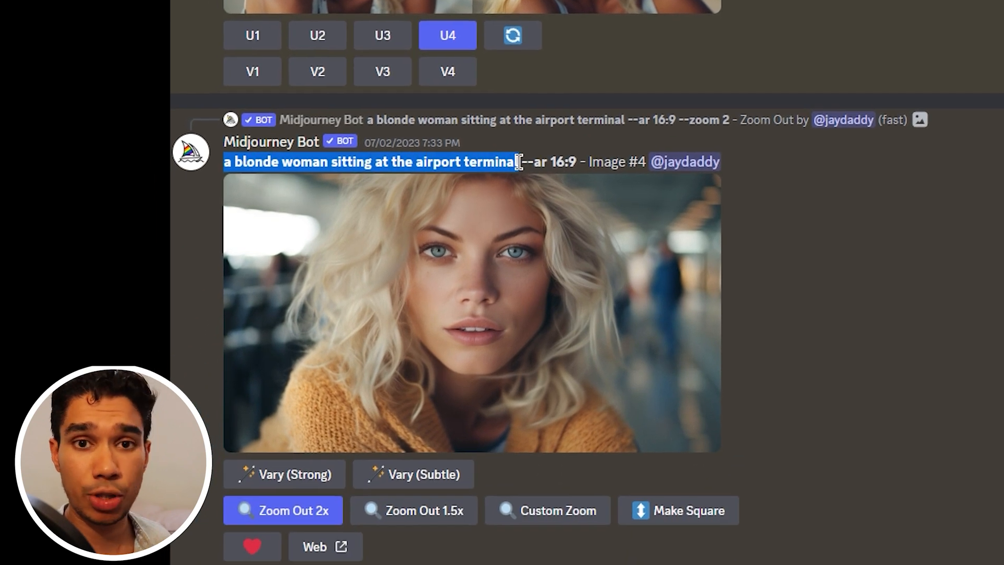
left_click(914, 242)
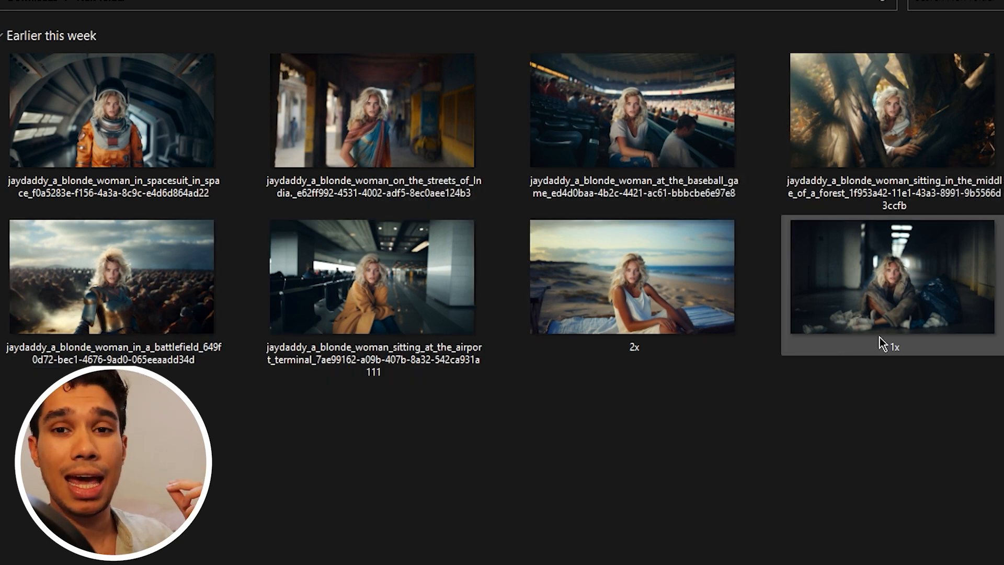
Switch to Runway and open the Frame Interpolation tool from the video generation tools
mouse_move(883, 345)
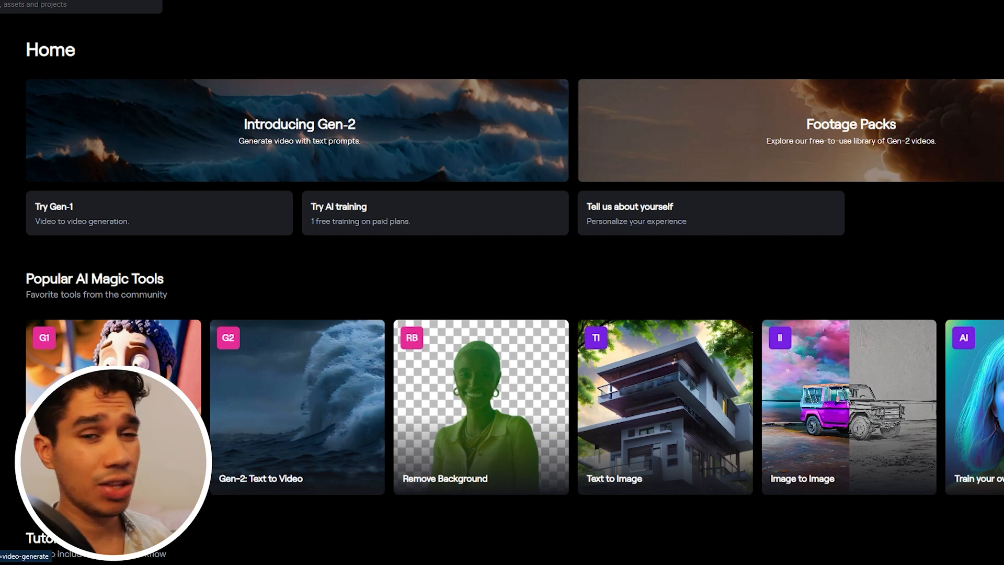
left_click(1, 107)
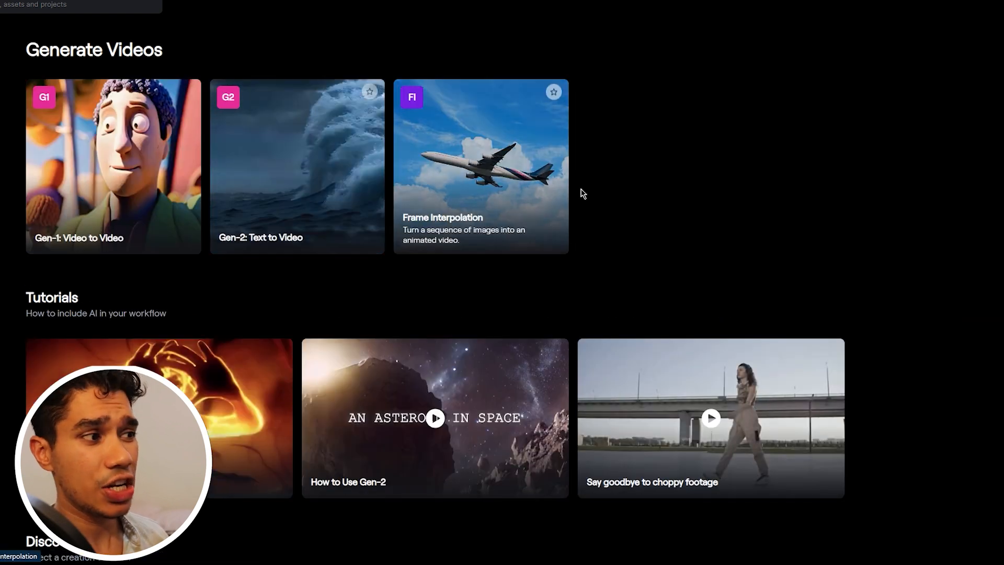
left_click(515, 171)
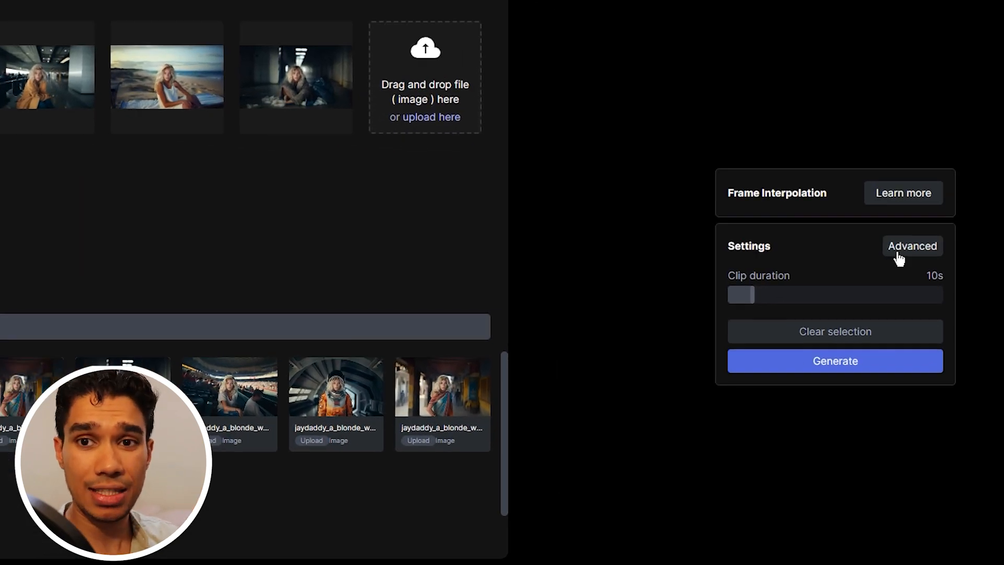
Show the advanced frame interpolation settings and set the transition time to 16%
left_click(899, 256)
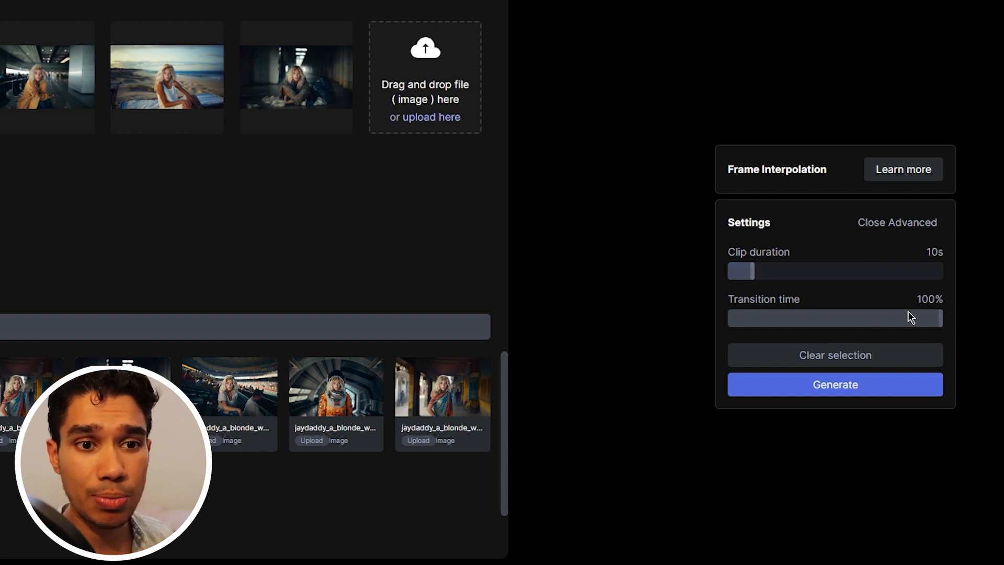
left_click_drag(941, 317, 765, 321)
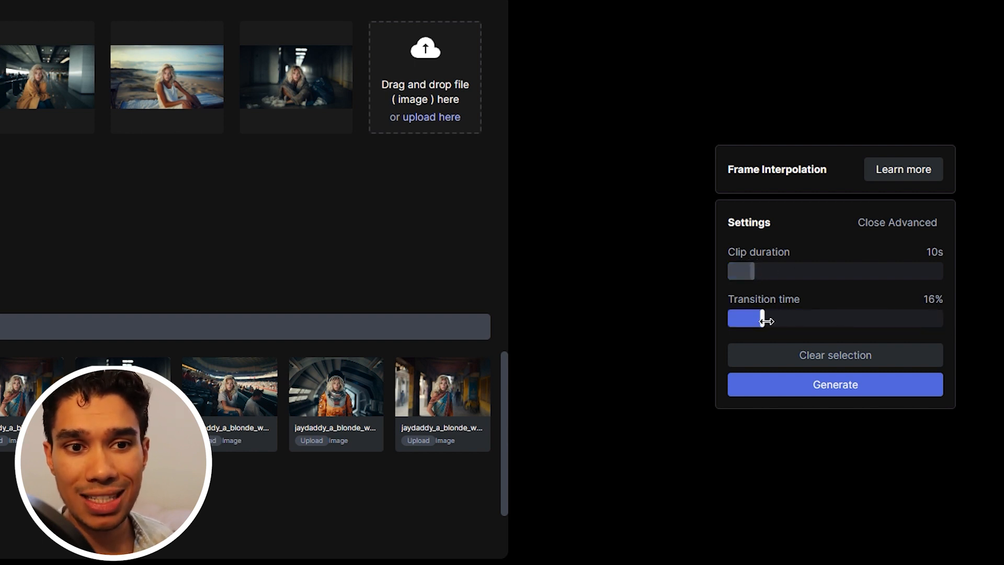